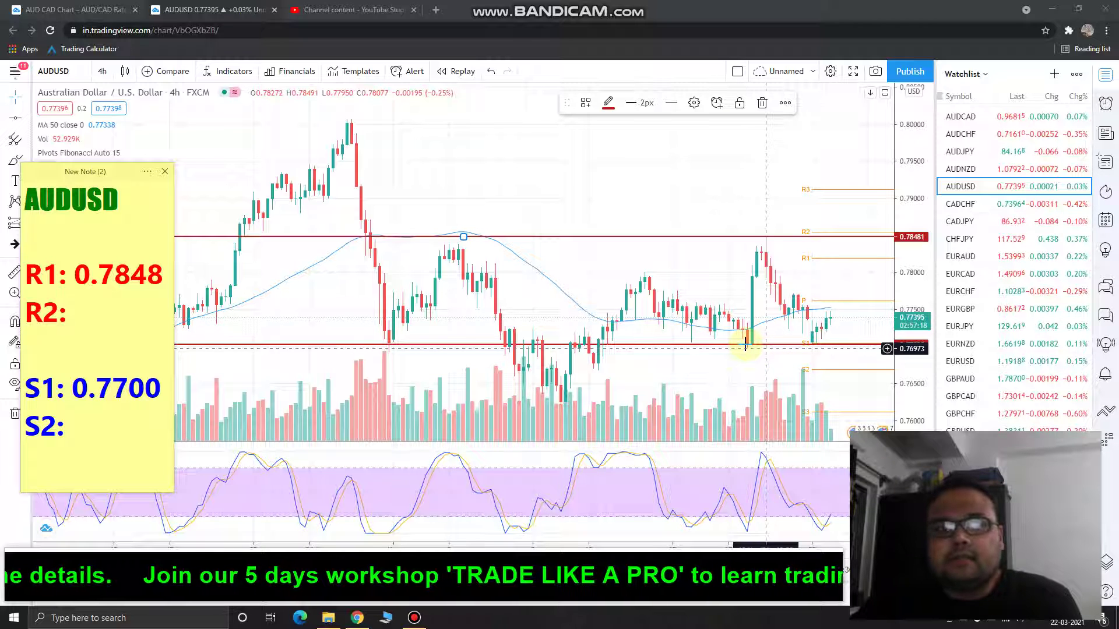
# - Select the S1 support line at 0.7700 and turn on Bandicam's freehand pen over the chart
pyautogui.click(745, 344)
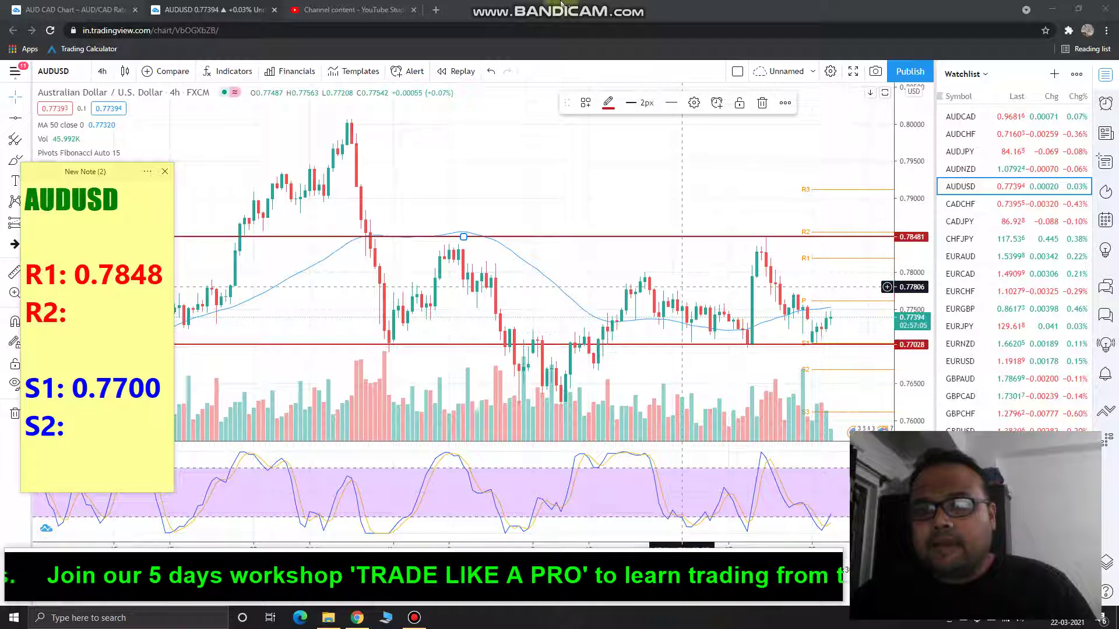
pyautogui.moveTo(566, 5)
pyautogui.click(664, 7)
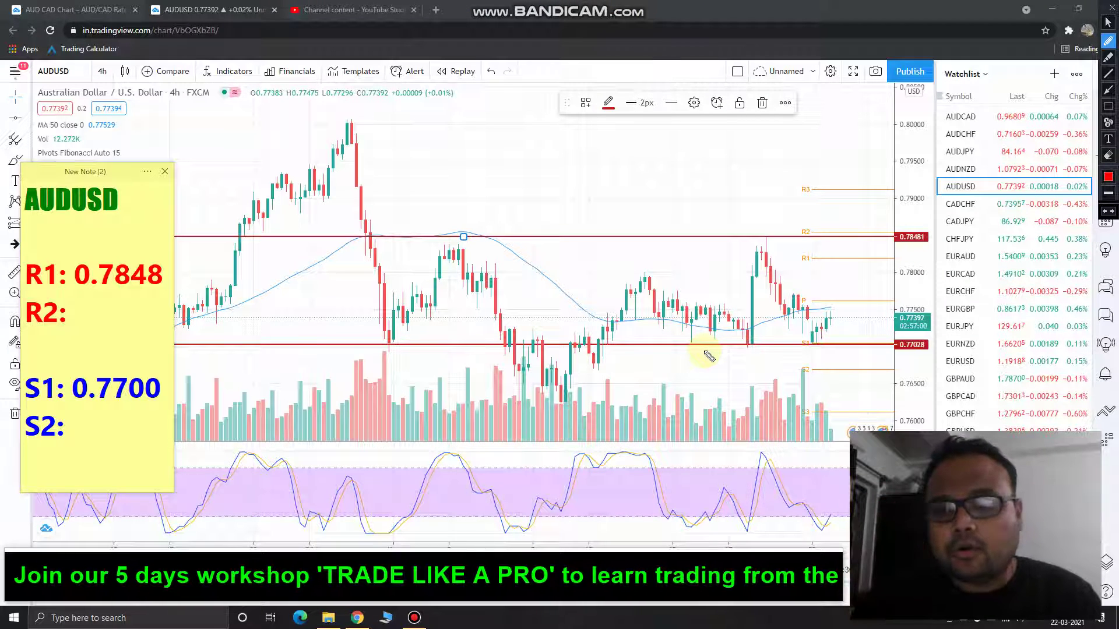
# - Circle the last candles in red, then clear the mark and stop drawing
pyautogui.moveTo(815, 322)
pyautogui.mouseDown()
pyautogui.moveTo(805, 331)
pyautogui.moveTo(822, 352)
pyautogui.moveTo(820, 322)
pyautogui.mouseUp()
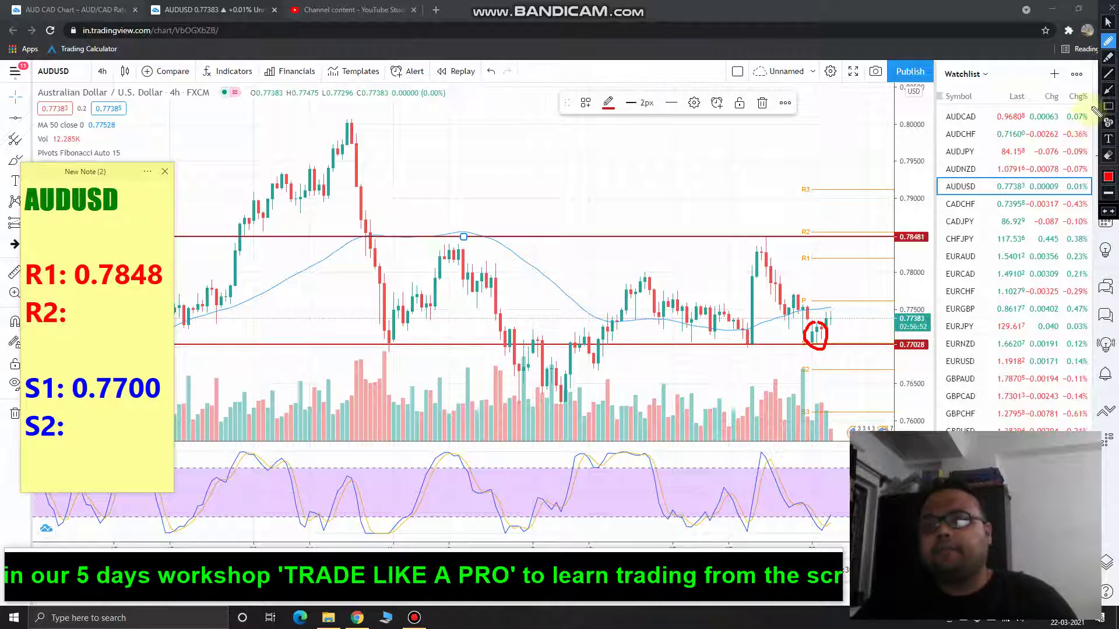
pyautogui.click(1108, 17)
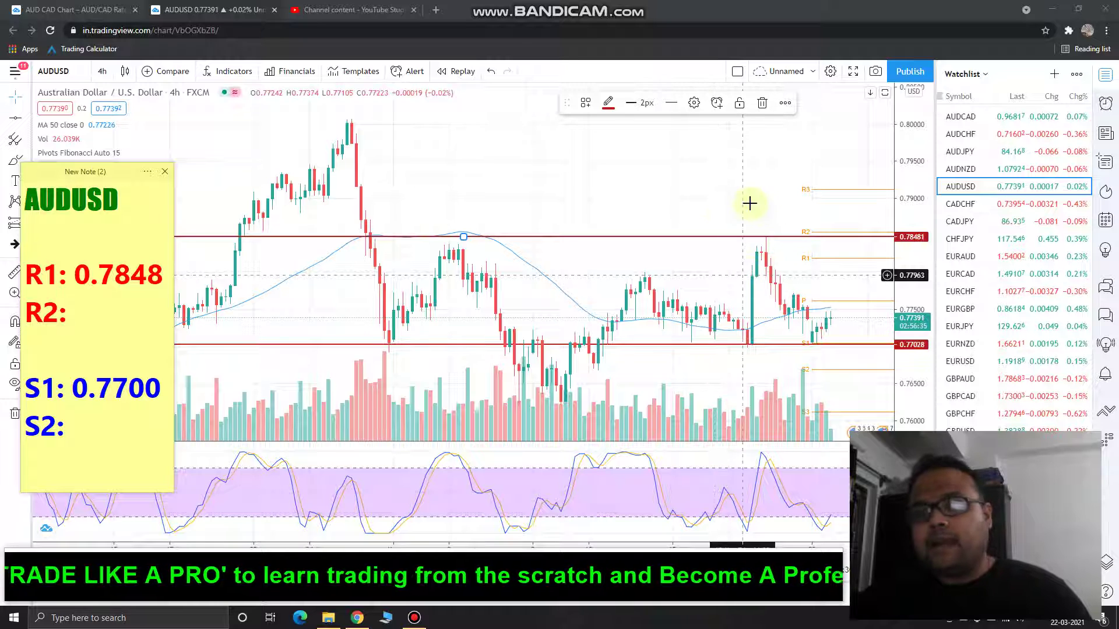
# - Turn the pen back on and draw a red circled 1 near R2 and circled 2 below S1
pyautogui.click(658, 5)
pyautogui.moveTo(712, 219); pyautogui.dragTo(693, 249)
pyautogui.moveTo(761, 350); pyautogui.dragTo(778, 375)
pyautogui.moveTo(748, 328)
pyautogui.mouseDown()
pyautogui.moveTo(809, 399)
pyautogui.moveTo(741, 337)
pyautogui.mouseUp()
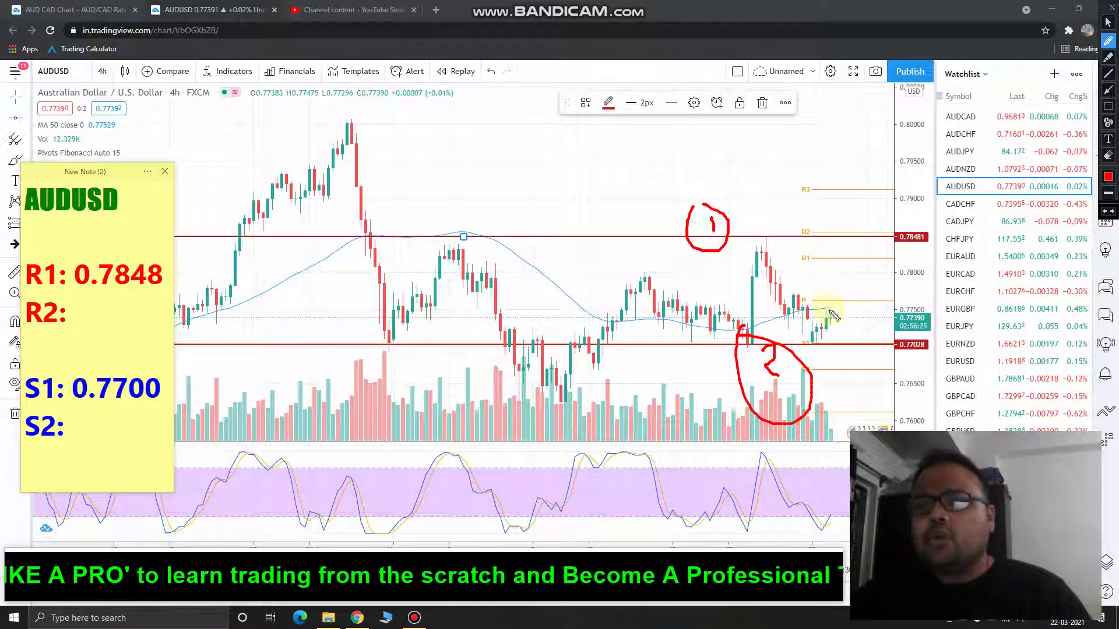
# - Mark the latest candles and sketch the projected red path dipping toward S1, then rising right
pyautogui.moveTo(832, 319); pyautogui.dragTo(840, 317)
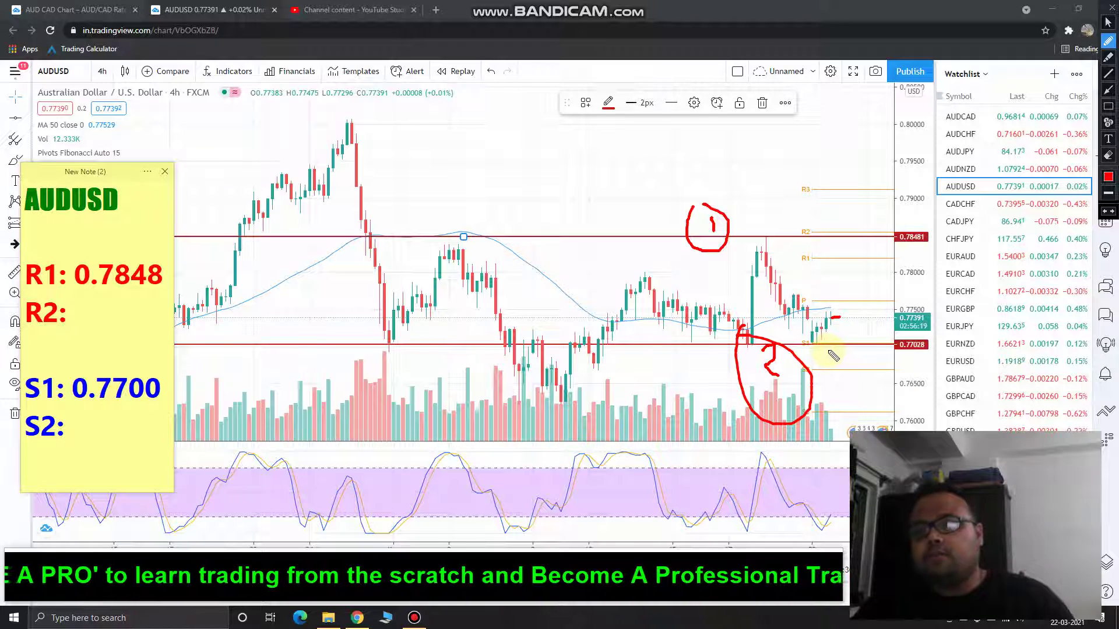
pyautogui.moveTo(831, 351); pyautogui.dragTo(840, 351)
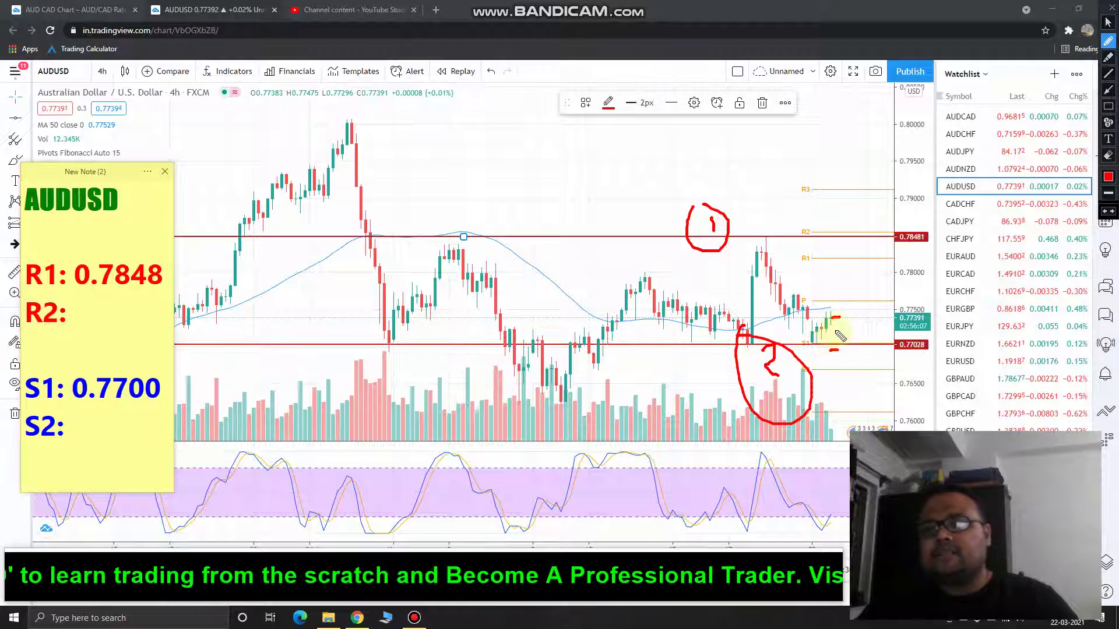
pyautogui.moveTo(843, 325); pyautogui.dragTo(871, 342)
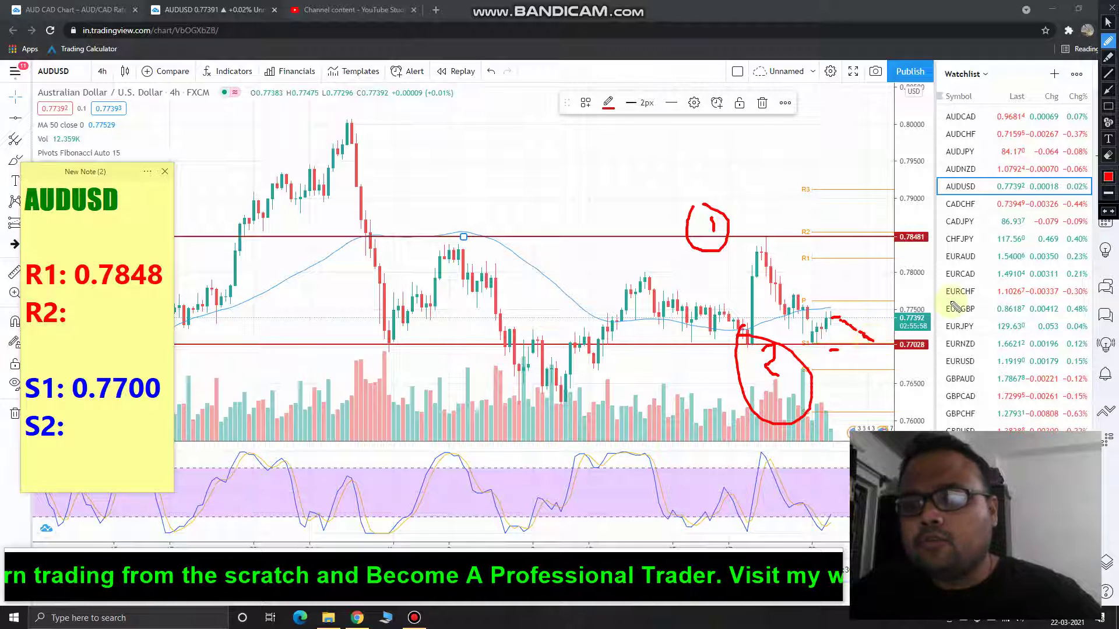
pyautogui.moveTo(954, 306); pyautogui.dragTo(950, 307)
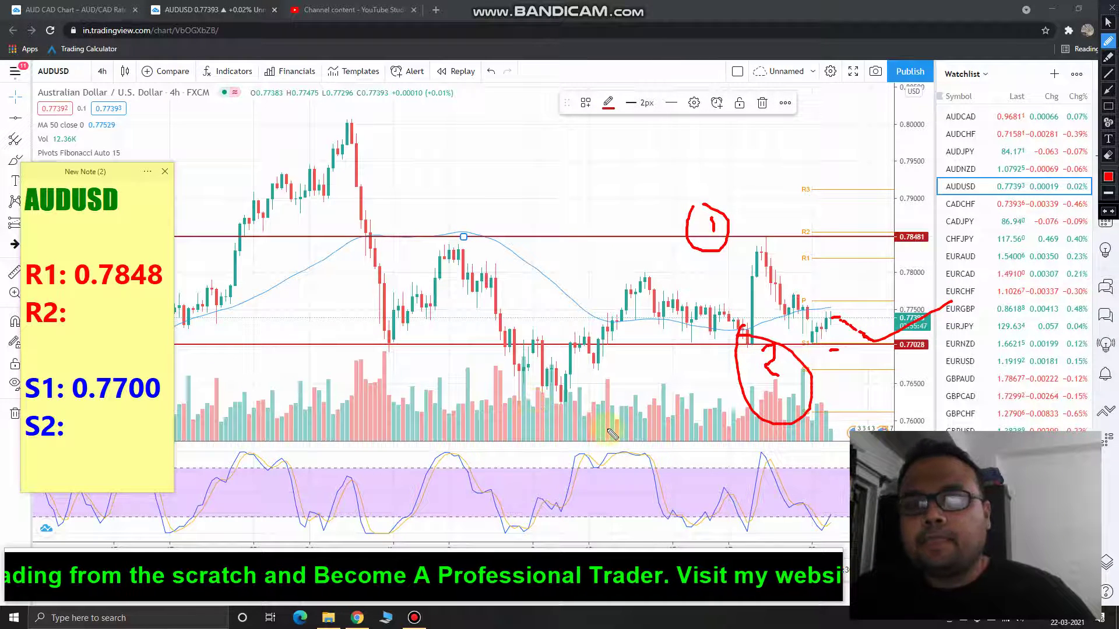
# - Box the volume spike, circle two swing lows, and loop the tall bullish candle in red
pyautogui.moveTo(674, 502)
pyautogui.mouseDown()
pyautogui.moveTo(635, 448)
pyautogui.moveTo(676, 408)
pyautogui.moveTo(641, 417)
pyautogui.moveTo(670, 415)
pyautogui.moveTo(672, 442)
pyautogui.mouseUp()
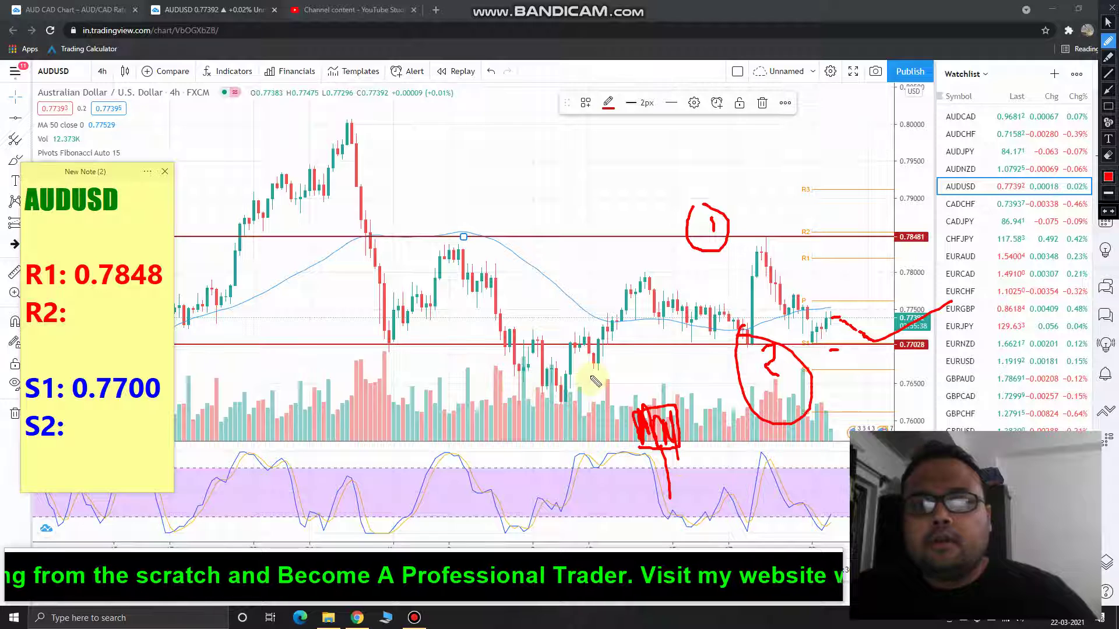
pyautogui.moveTo(570, 379)
pyautogui.mouseDown()
pyautogui.moveTo(544, 380)
pyautogui.moveTo(556, 408)
pyautogui.moveTo(577, 380)
pyautogui.moveTo(563, 369)
pyautogui.mouseUp()
pyautogui.moveTo(604, 336)
pyautogui.mouseDown()
pyautogui.moveTo(580, 343)
pyautogui.moveTo(596, 369)
pyautogui.moveTo(600, 342)
pyautogui.mouseUp()
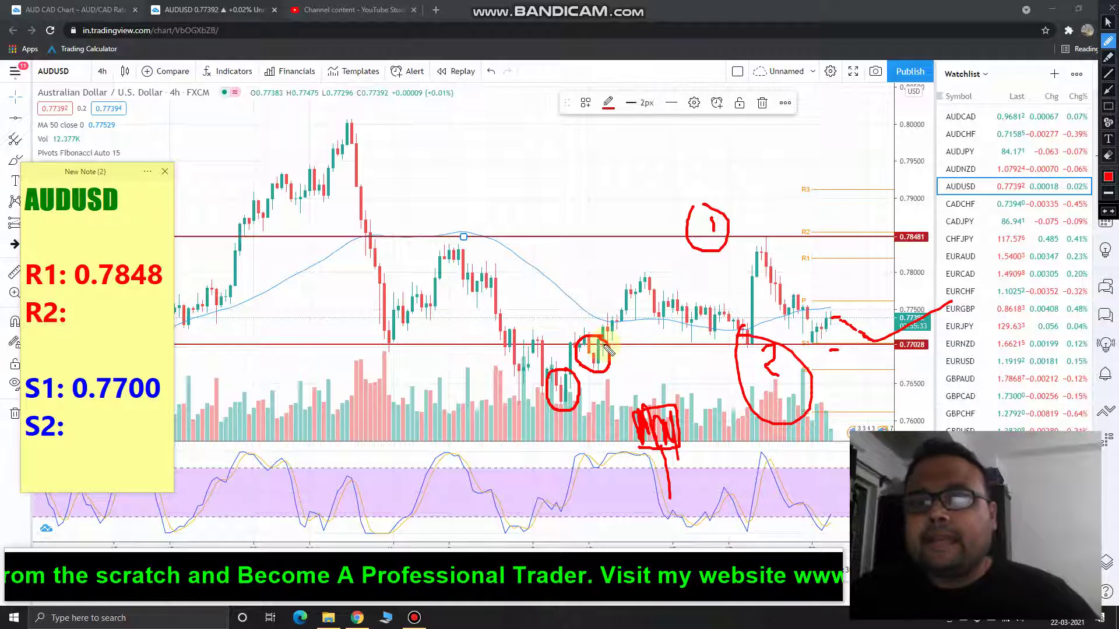
pyautogui.click(752, 270)
pyautogui.moveTo(741, 290)
pyautogui.mouseDown()
pyautogui.moveTo(739, 338)
pyautogui.moveTo(772, 298)
pyautogui.moveTo(760, 262)
pyautogui.moveTo(759, 274)
pyautogui.mouseUp()
# - Circle the swing high left of centre, stroke the latest candles, then wipe all red marks
pyautogui.moveTo(423, 274); pyautogui.dragTo(437, 270)
pyautogui.moveTo(424, 311)
pyautogui.mouseDown()
pyautogui.moveTo(444, 295)
pyautogui.moveTo(441, 278)
pyautogui.mouseUp()
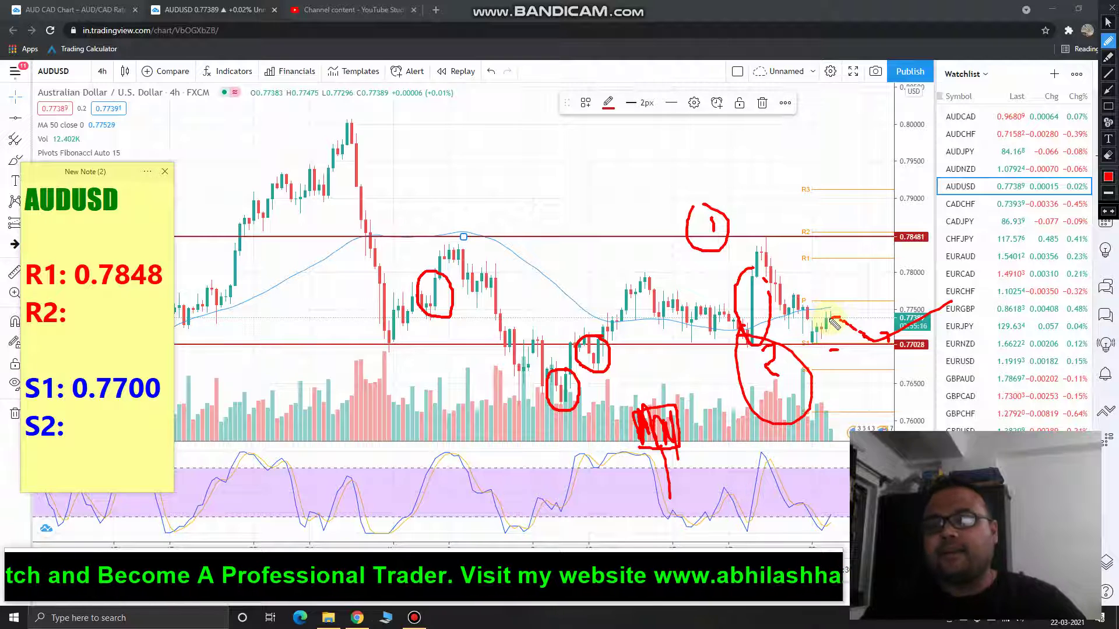
pyautogui.moveTo(819, 318); pyautogui.dragTo(840, 316)
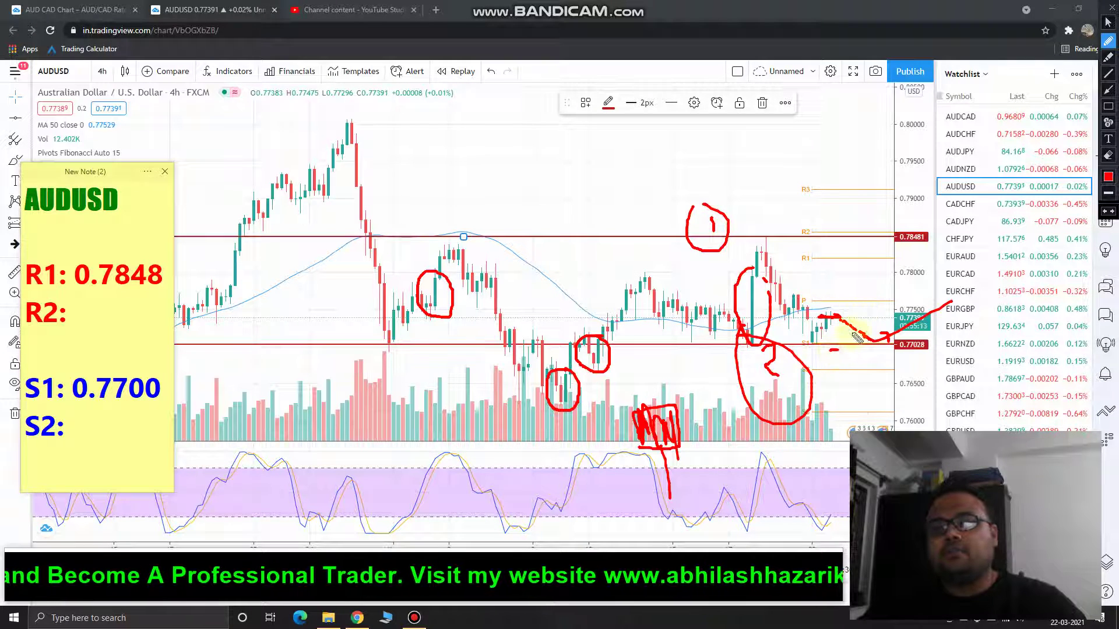
pyautogui.click(1109, 17)
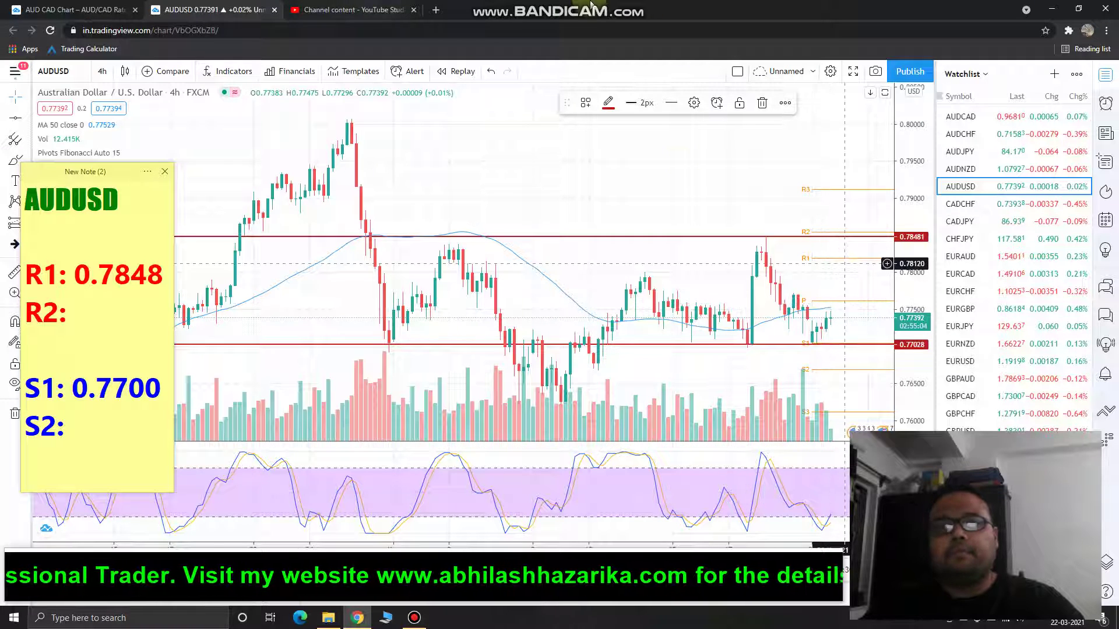
pyautogui.moveTo(636, 9)
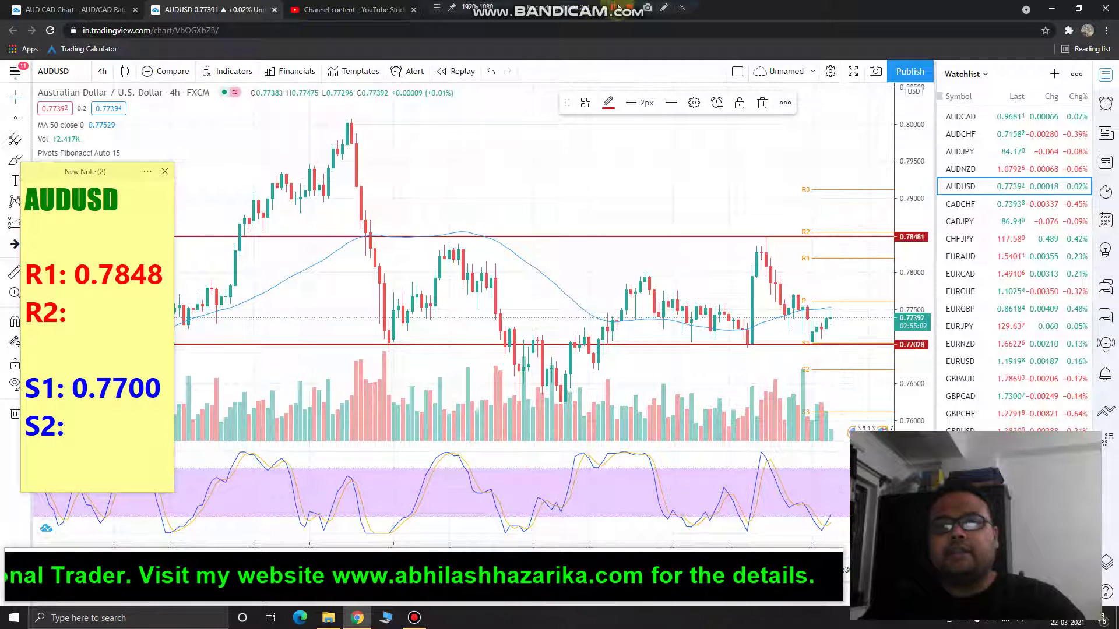
pyautogui.click(664, 7)
pyautogui.moveTo(895, 252)
pyautogui.mouseDown()
pyautogui.moveTo(933, 248)
pyautogui.moveTo(943, 232)
pyautogui.moveTo(854, 203)
pyautogui.moveTo(886, 228)
pyautogui.moveTo(886, 248)
pyautogui.mouseUp()
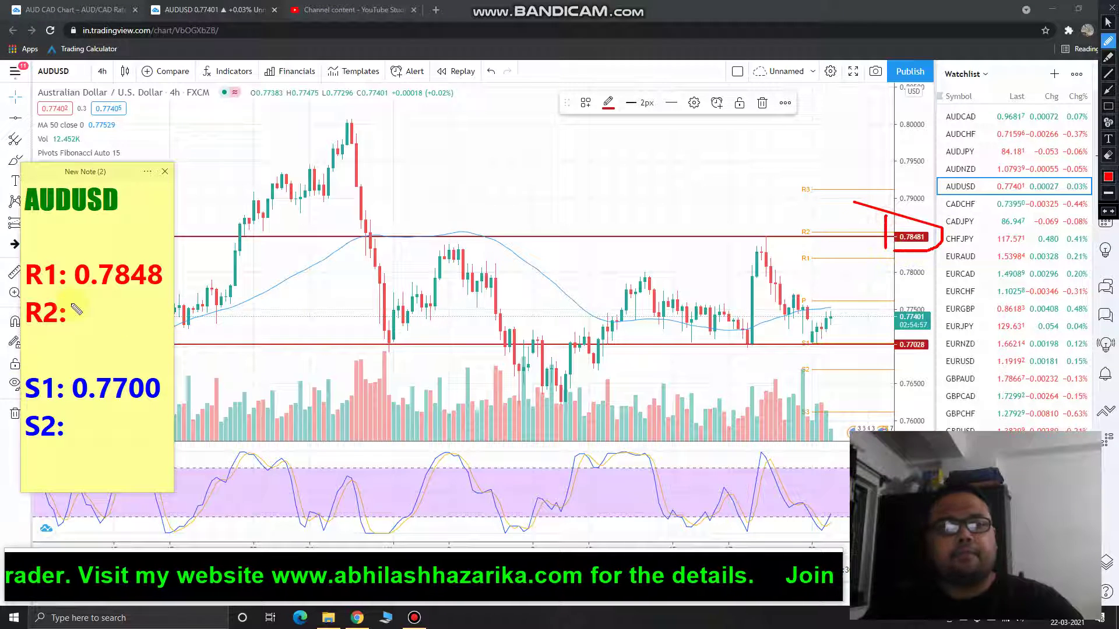
pyautogui.moveTo(67, 301)
pyautogui.mouseDown()
pyautogui.moveTo(163, 244)
pyautogui.moveTo(90, 303)
pyautogui.mouseUp()
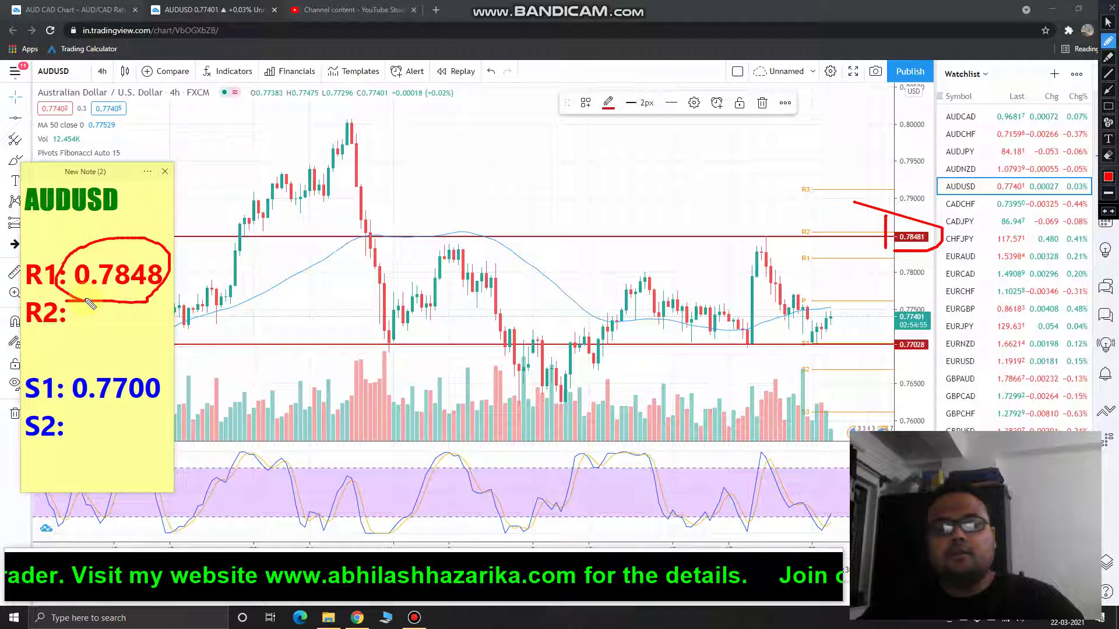
pyautogui.click(1109, 21)
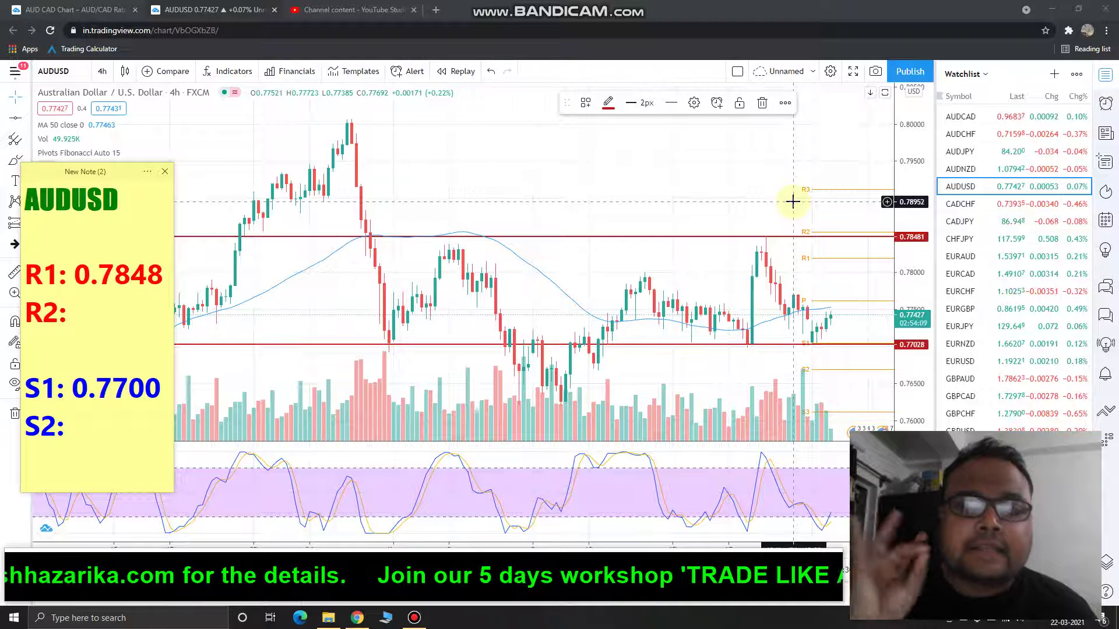
# - Deselect the line, handwrite a red "R = S" across the chart, then erase it
pyautogui.click(793, 202)
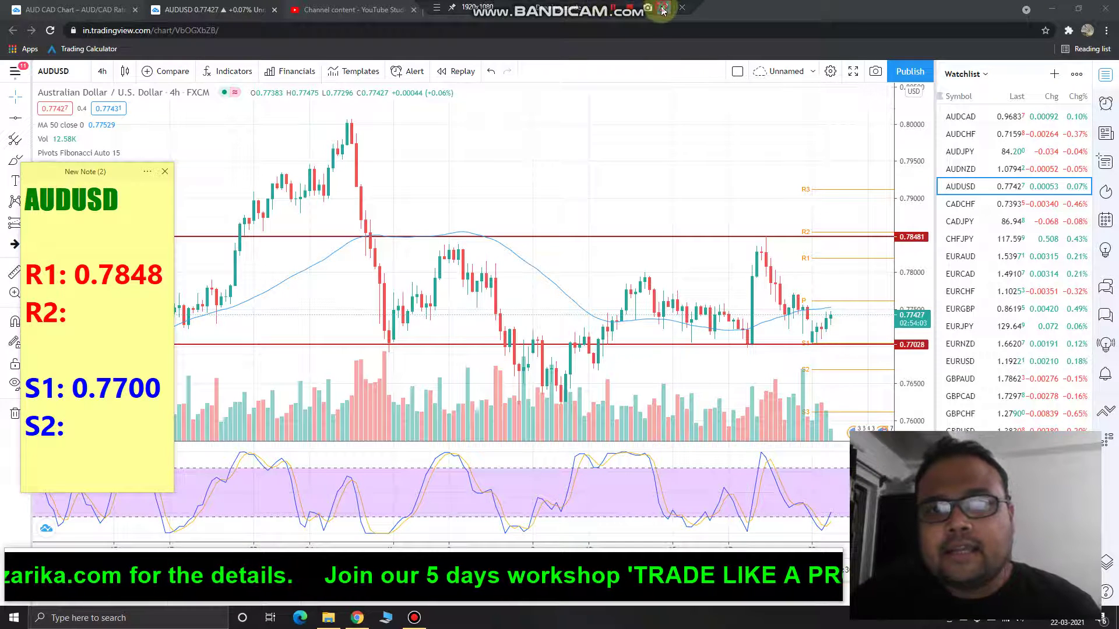
pyautogui.click(664, 7)
pyautogui.moveTo(655, 155); pyautogui.dragTo(658, 194)
pyautogui.moveTo(615, 144)
pyautogui.mouseDown()
pyautogui.moveTo(668, 163)
pyautogui.moveTo(694, 194)
pyautogui.mouseUp()
pyautogui.moveTo(716, 157)
pyautogui.mouseDown()
pyautogui.moveTo(745, 152)
pyautogui.moveTo(739, 169)
pyautogui.mouseUp()
pyautogui.moveTo(775, 139)
pyautogui.mouseDown()
pyautogui.moveTo(771, 167)
pyautogui.moveTo(728, 209)
pyautogui.mouseUp()
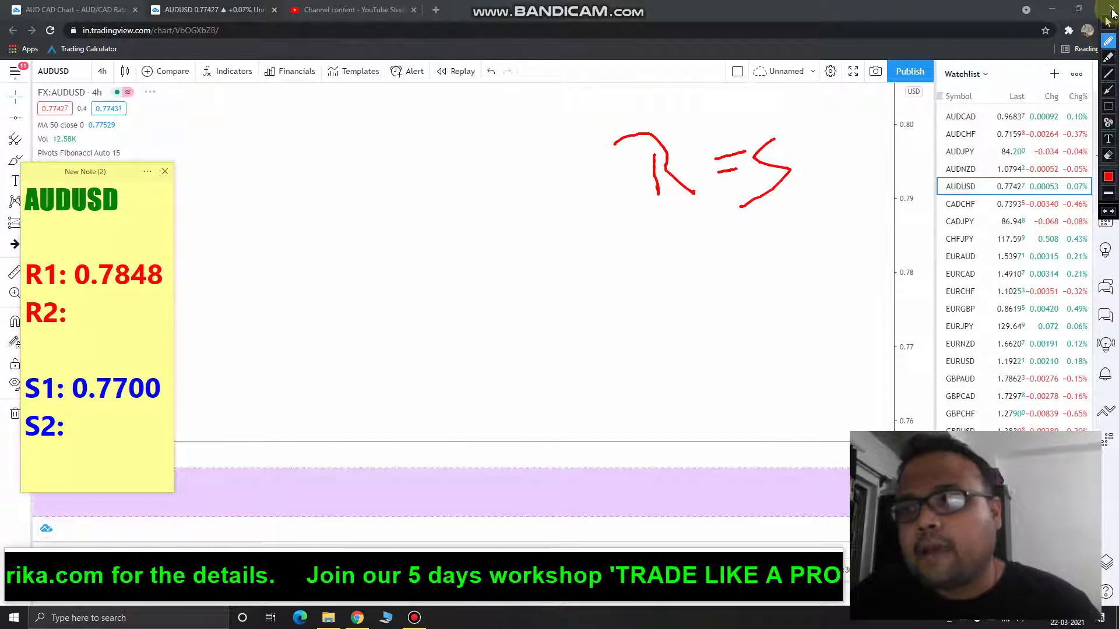
pyautogui.click(1112, 12)
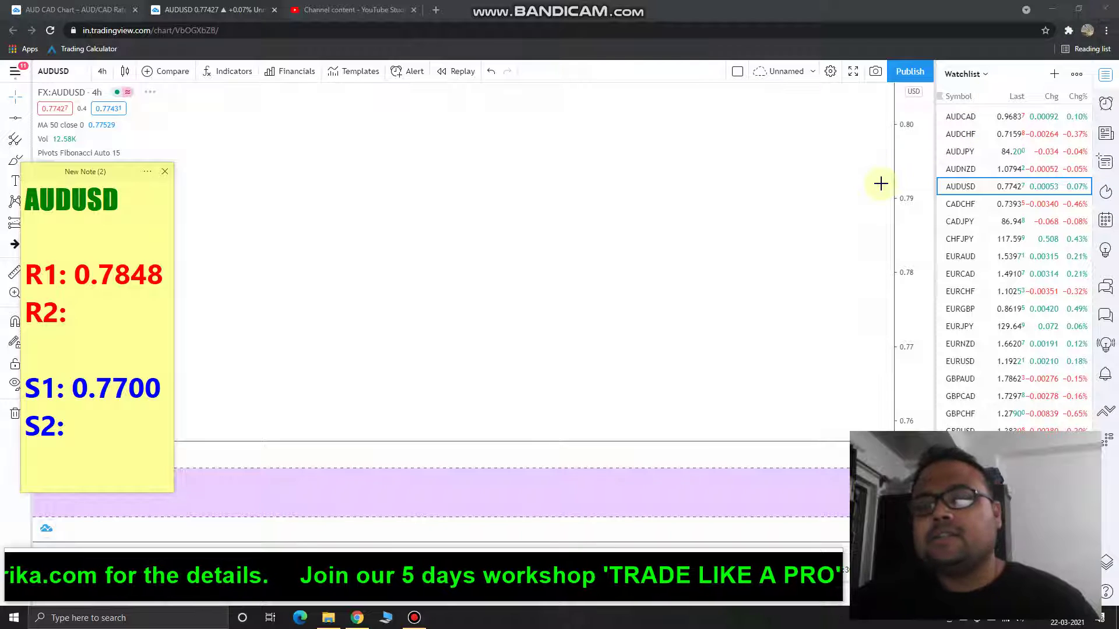